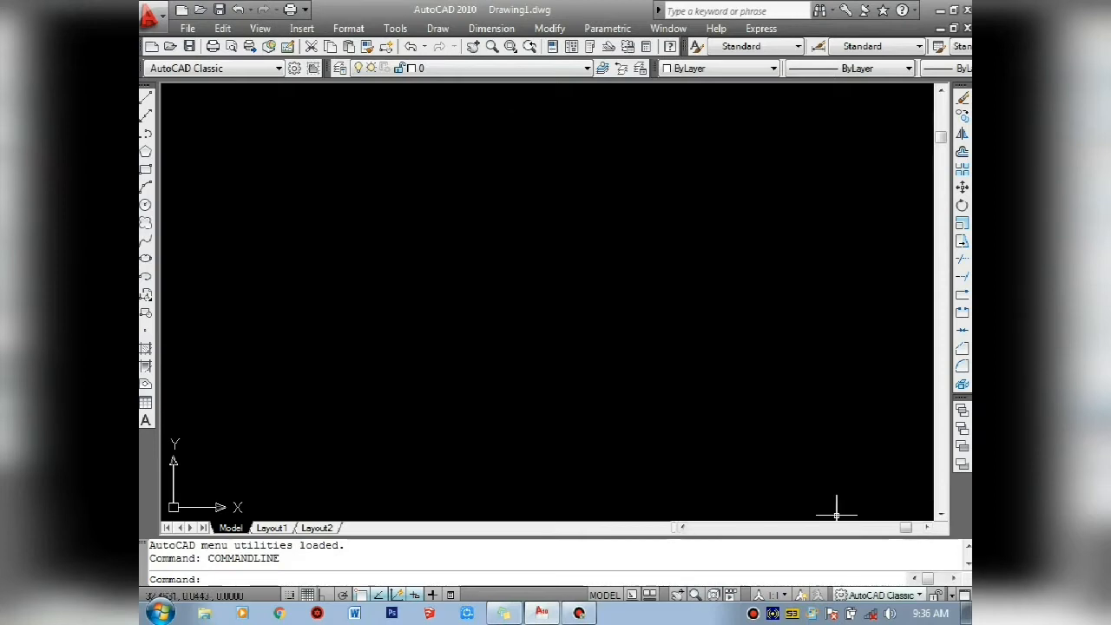
pyautogui.click(841, 594)
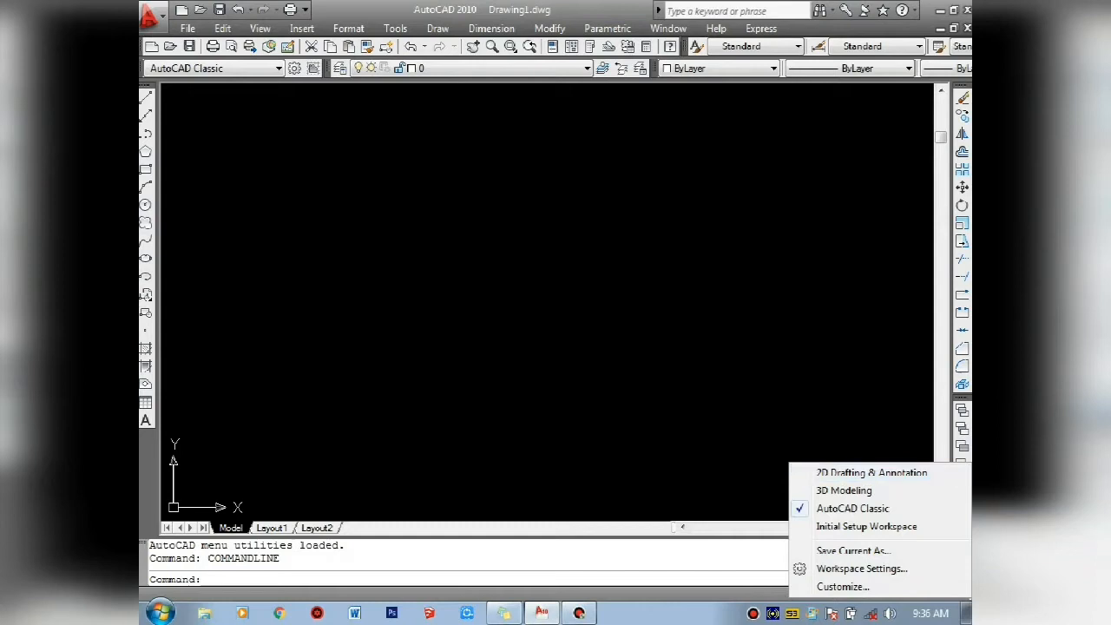
pyautogui.click(714, 433)
pyautogui.click(714, 433)
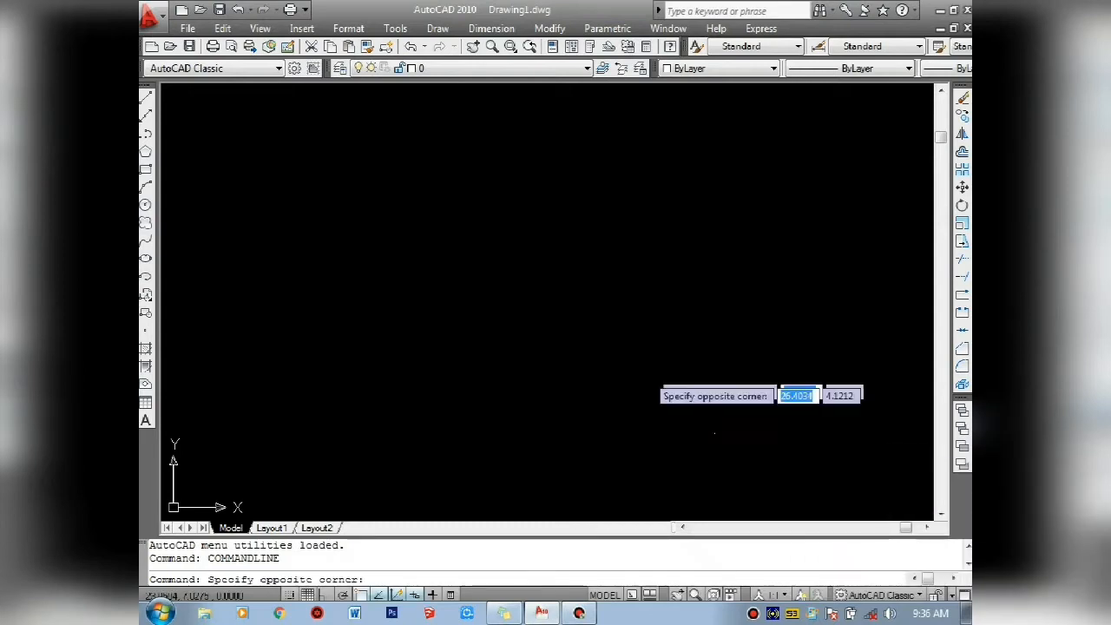
pyautogui.press('Escape')
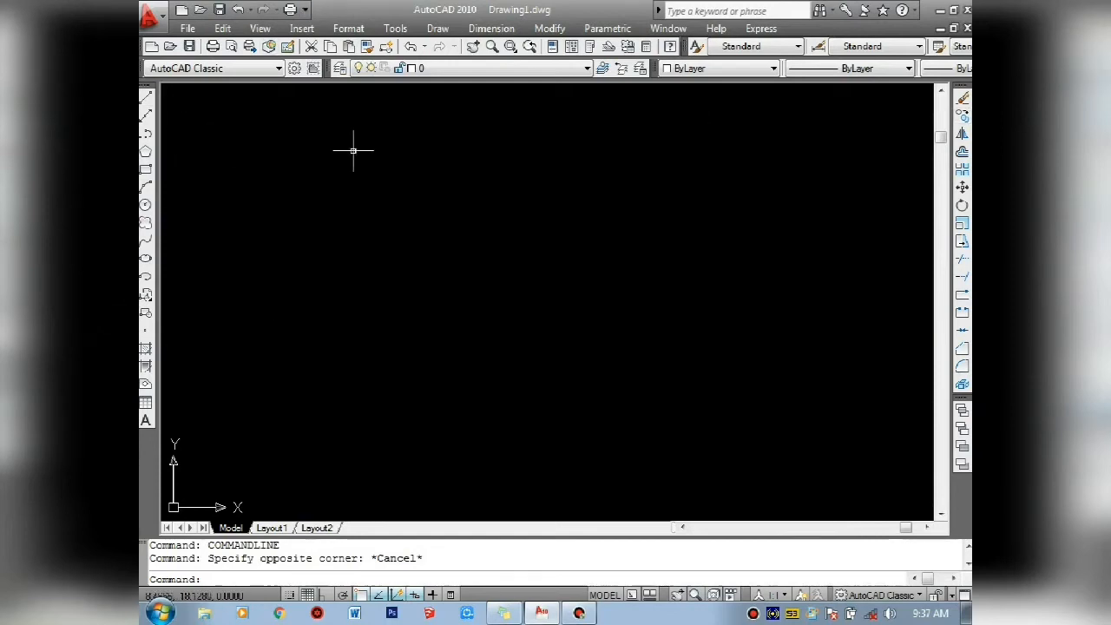
pyautogui.rightClick(146, 116)
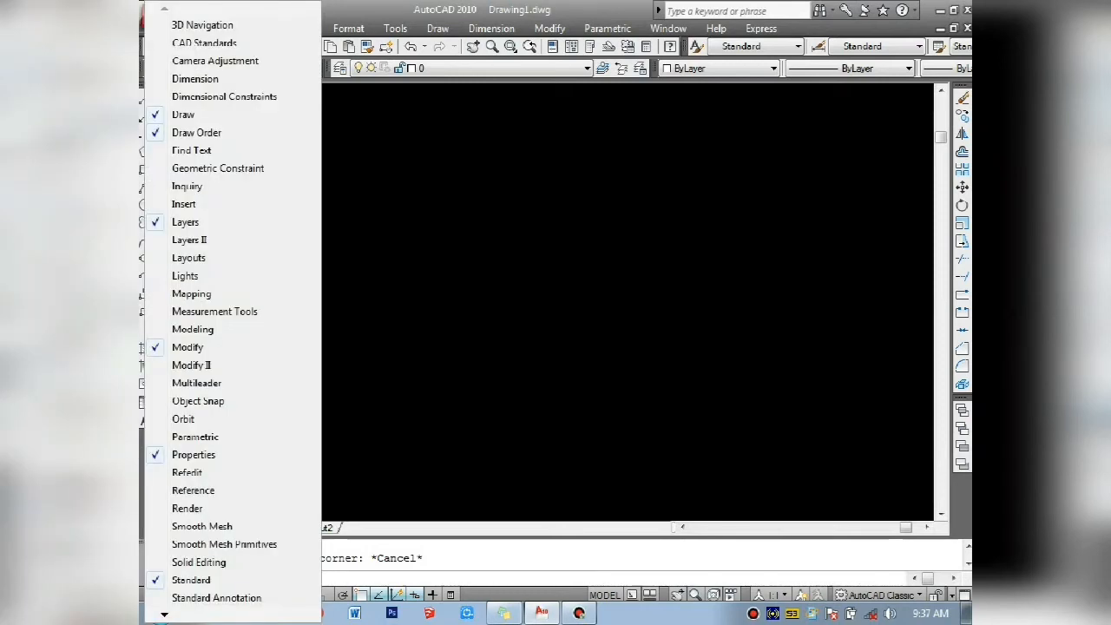
pyautogui.click(512, 183)
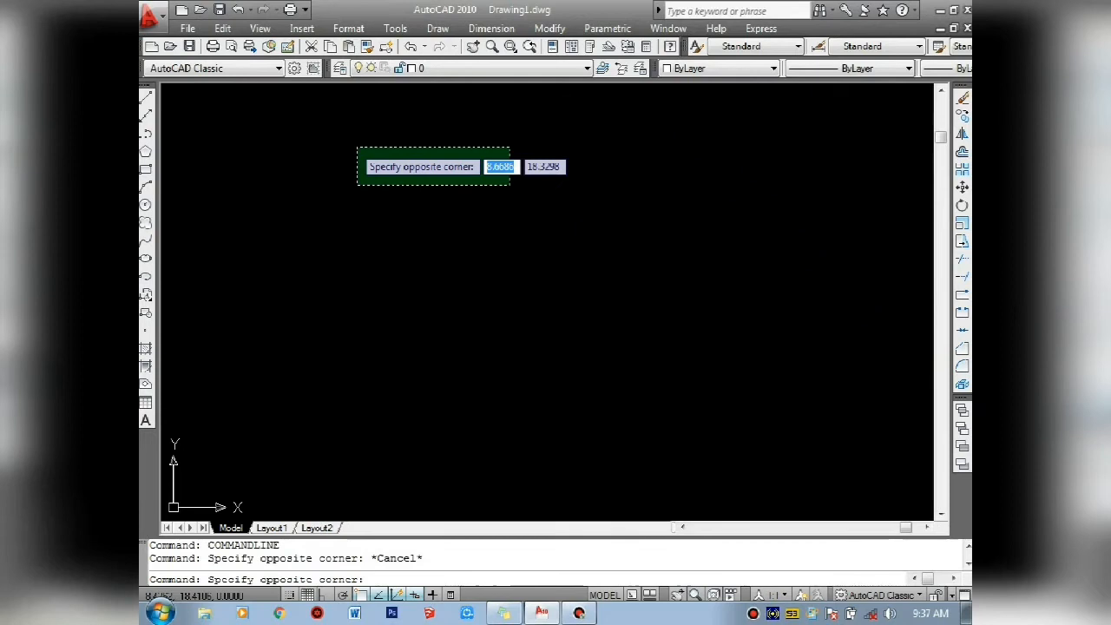
pyautogui.click(364, 154)
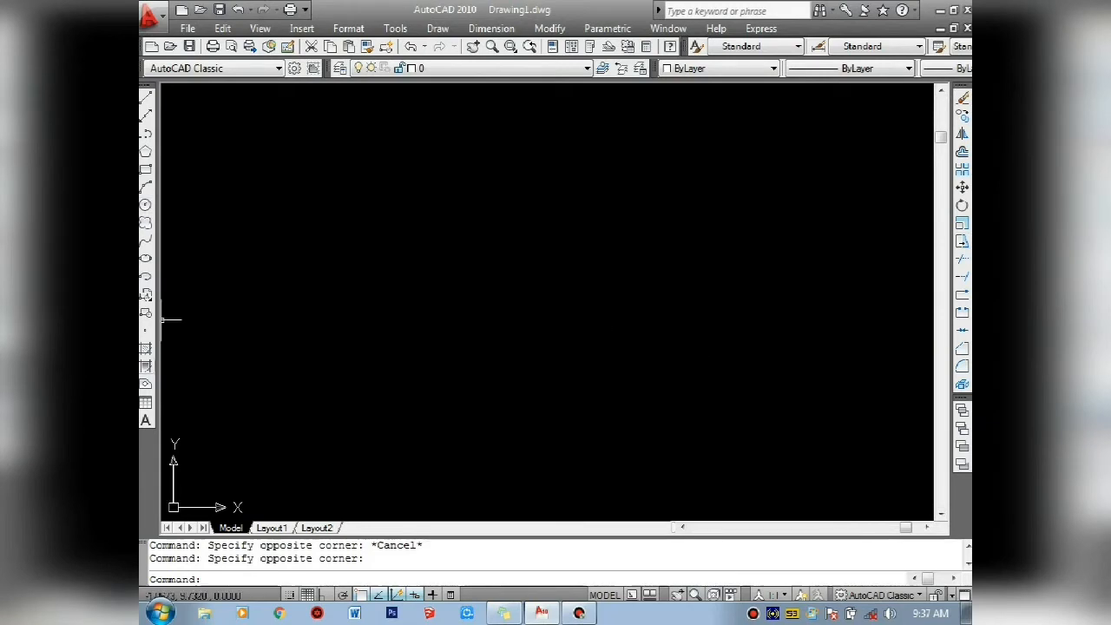
# - Show the Dimension and Modeling toolbars in the workspace
pyautogui.rightClick(146, 265)
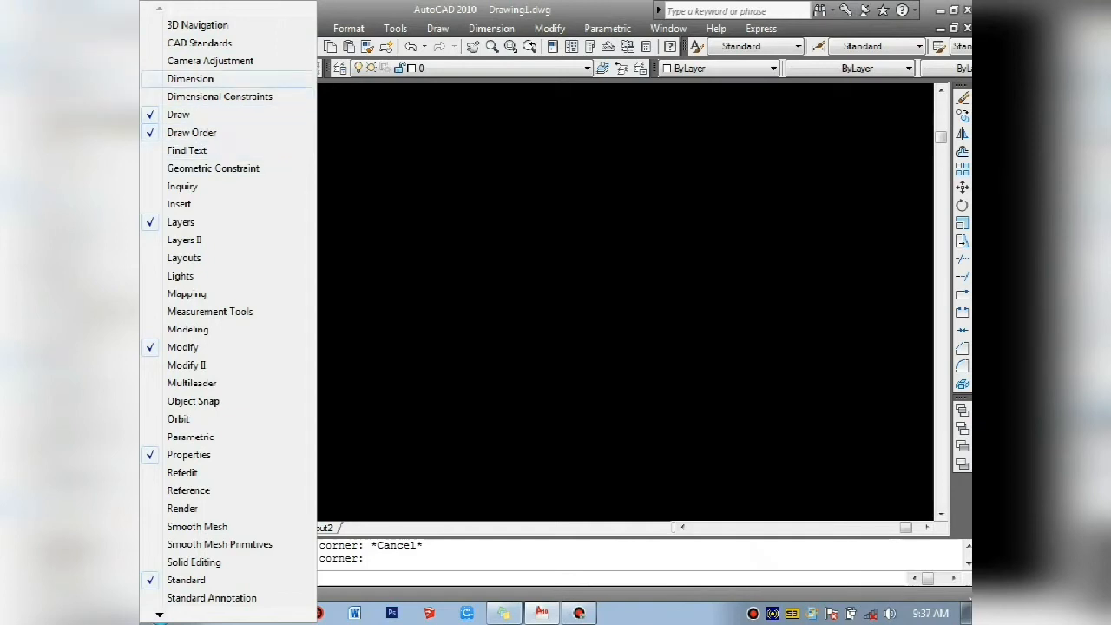
pyautogui.click(190, 78)
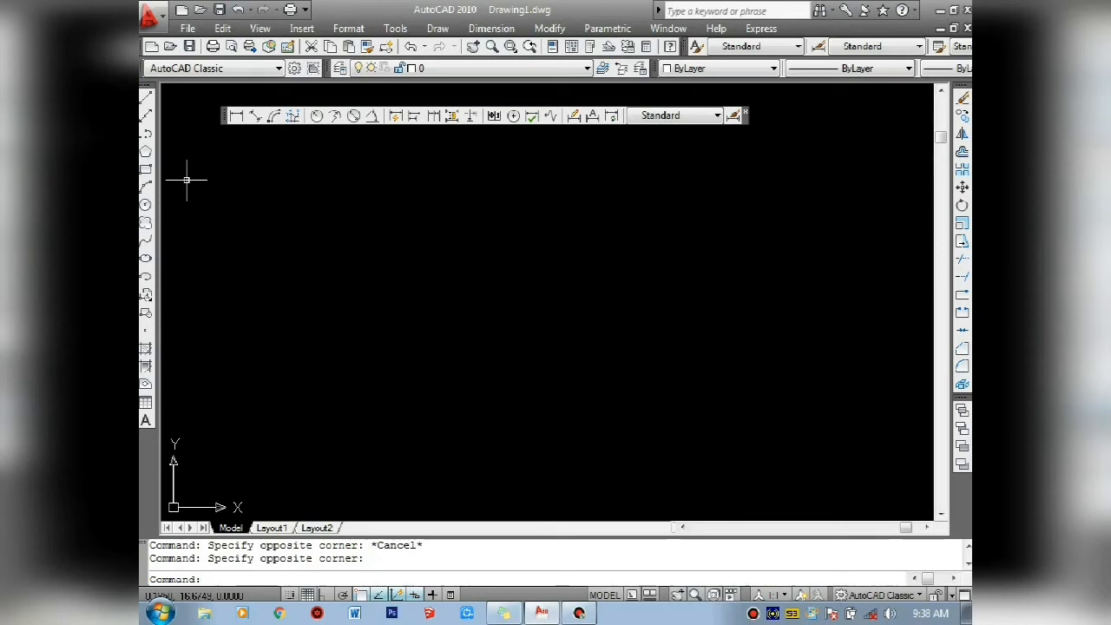
pyautogui.rightClick(146, 186)
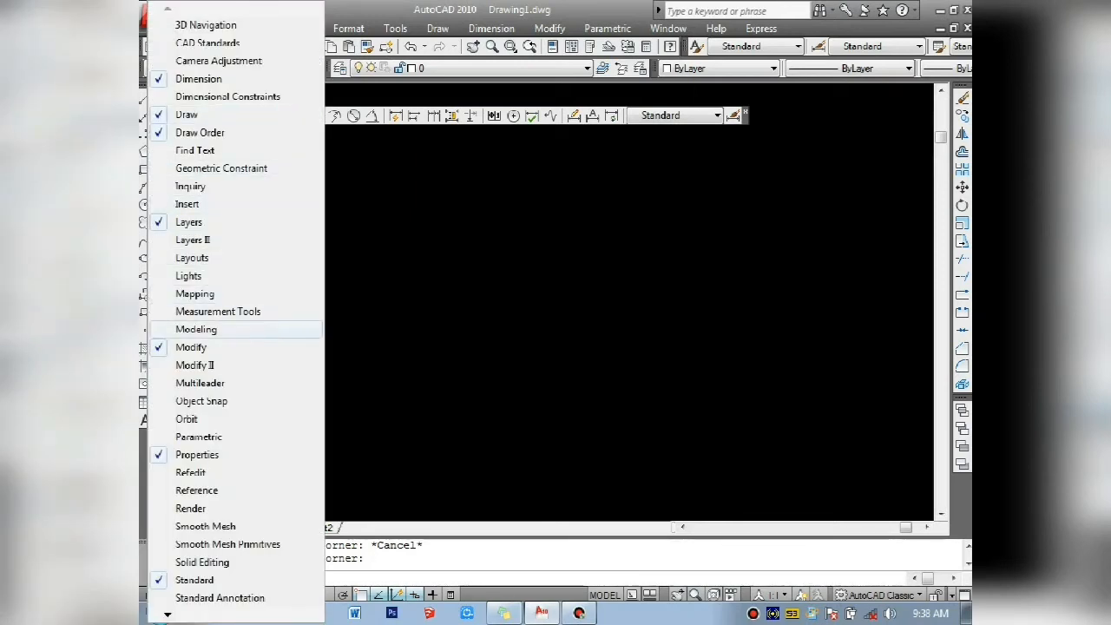
pyautogui.click(196, 328)
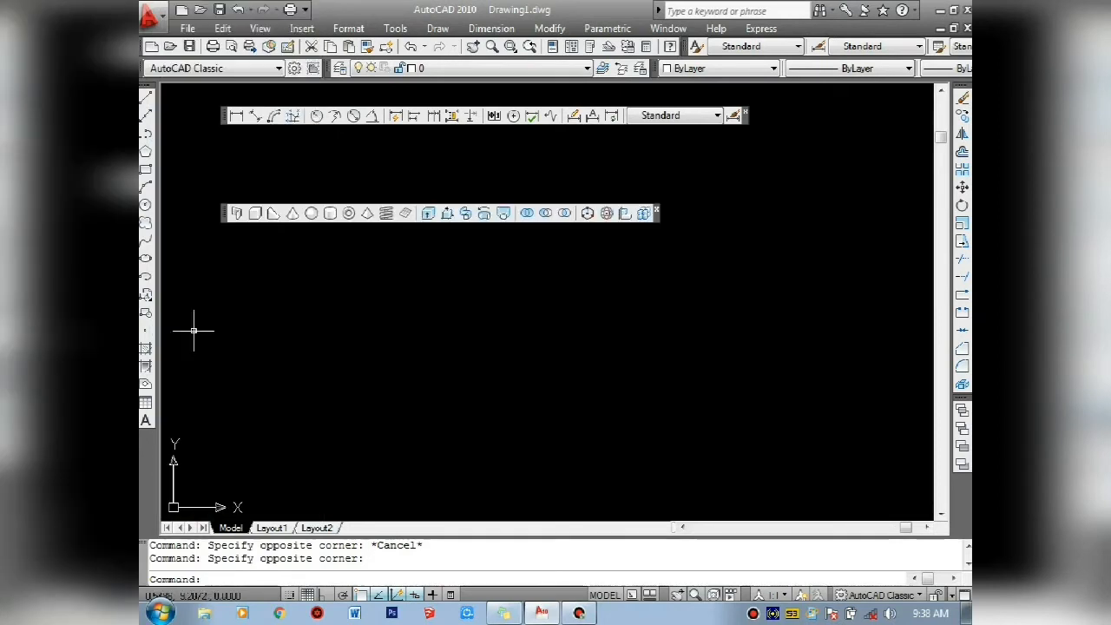
# - Show the Object Snap and Orbit toolbars in the workspace
pyautogui.rightClick(145, 280)
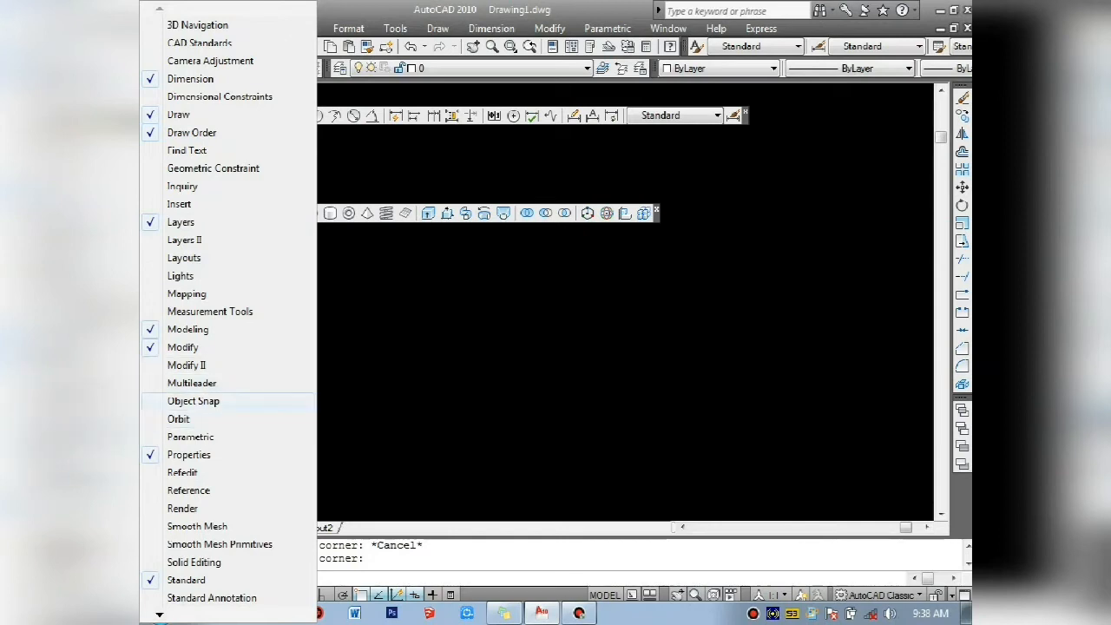
pyautogui.click(193, 400)
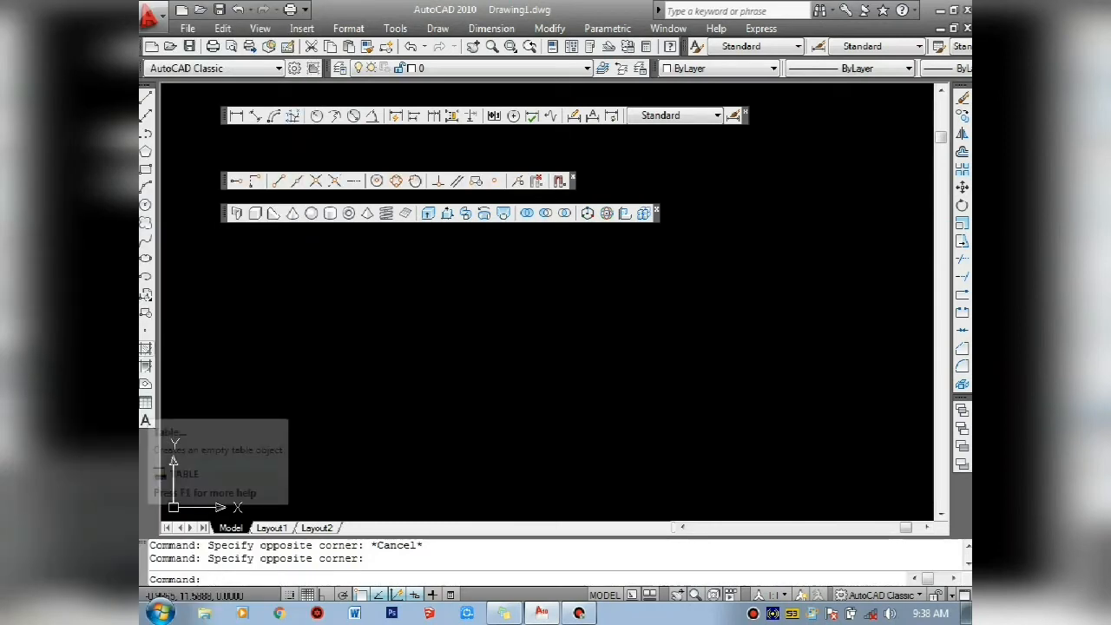
pyautogui.rightClick(146, 97)
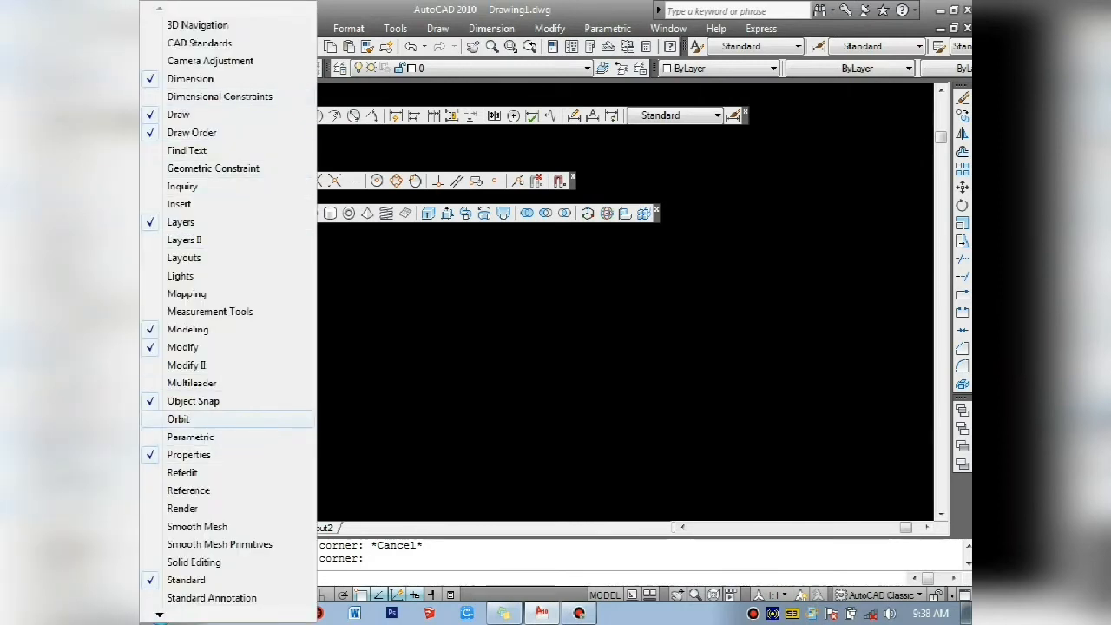
pyautogui.click(178, 419)
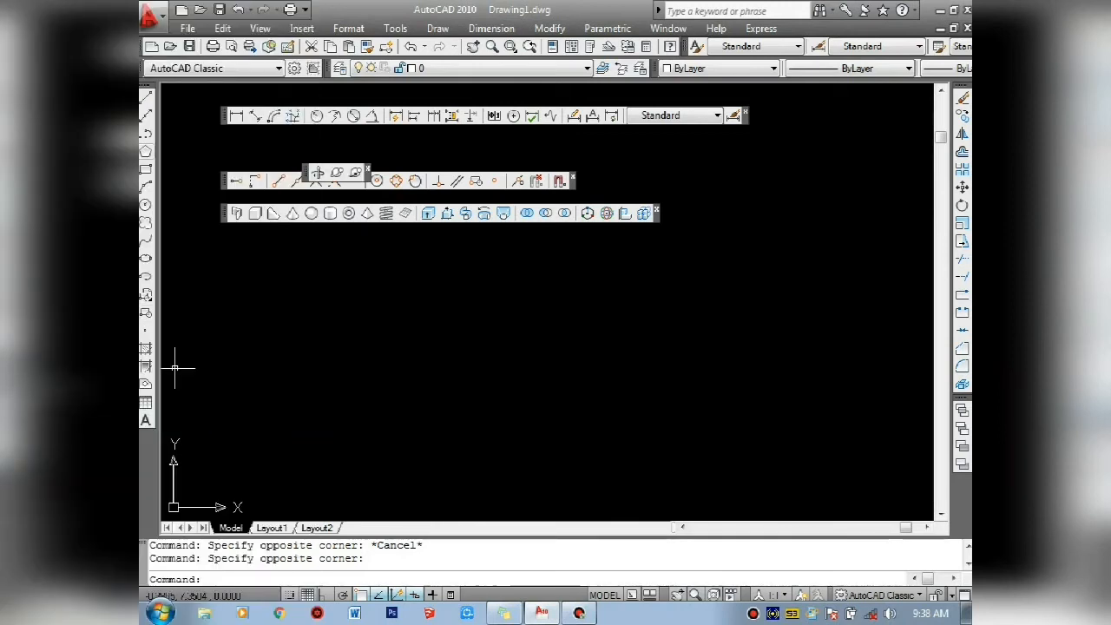
# - Show the View toolbar in the workspace
pyautogui.rightClick(146, 365)
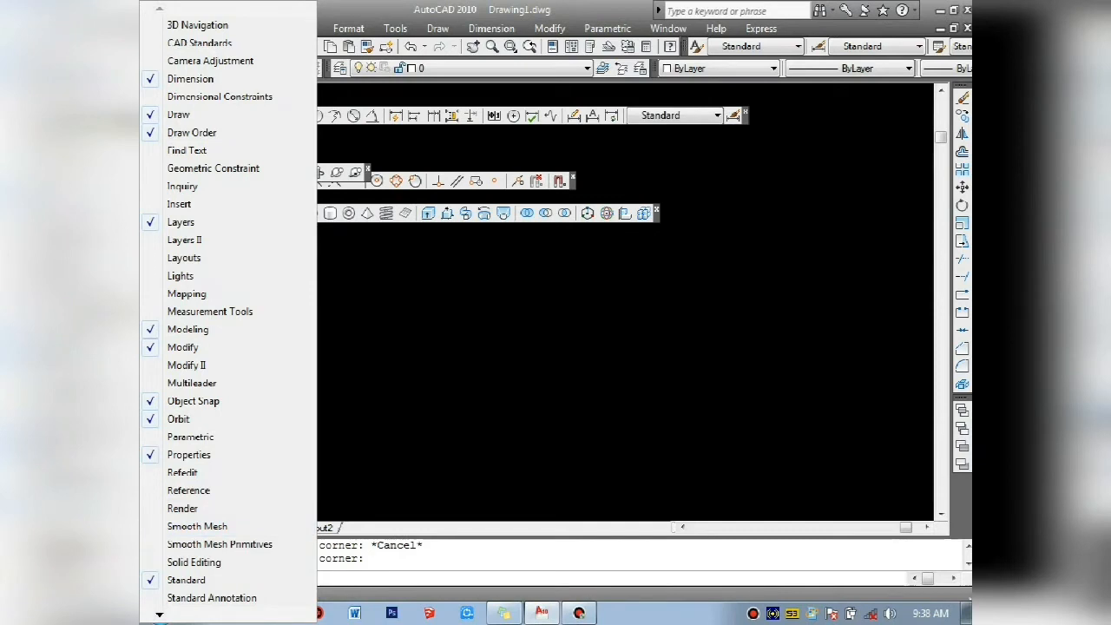
pyautogui.scroll(-4, 227, 312)
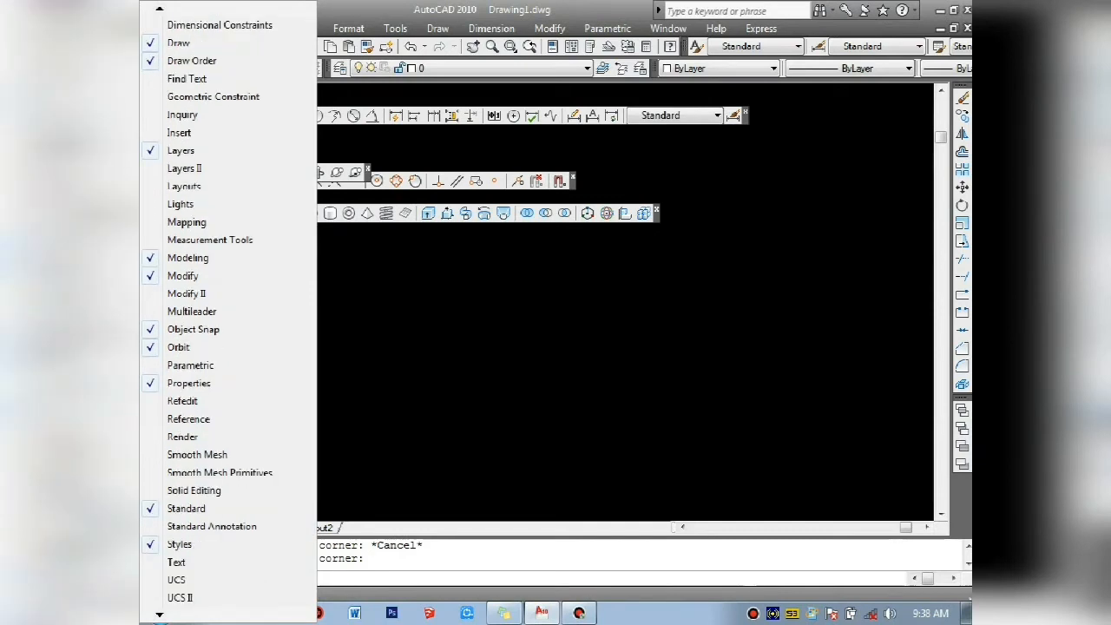
pyautogui.scroll(-5, 227, 313)
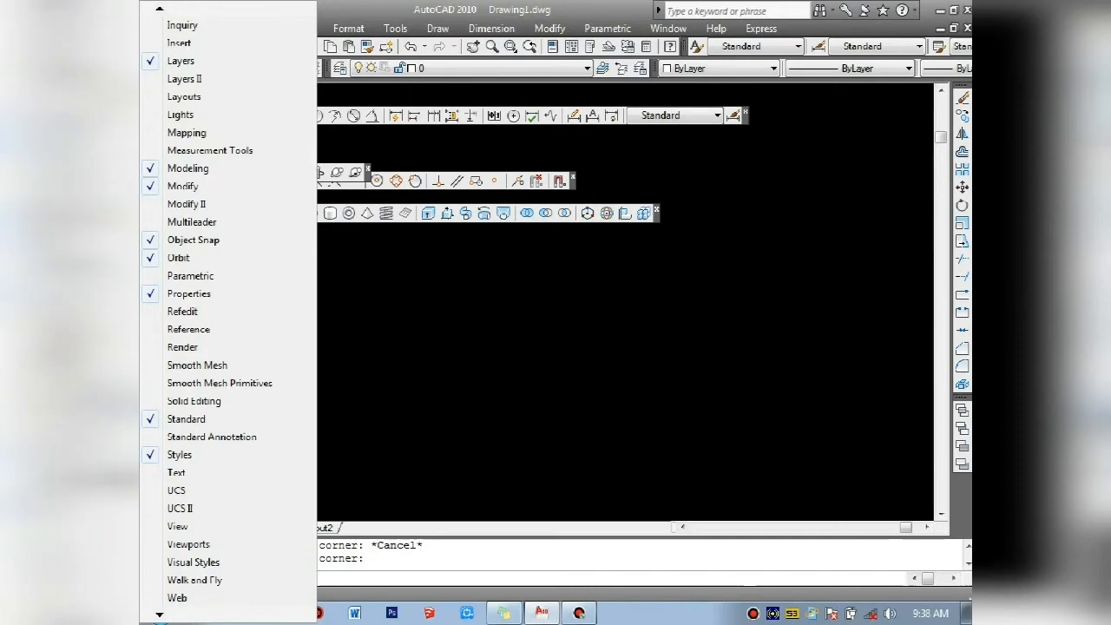
pyautogui.scroll(-1, 227, 538)
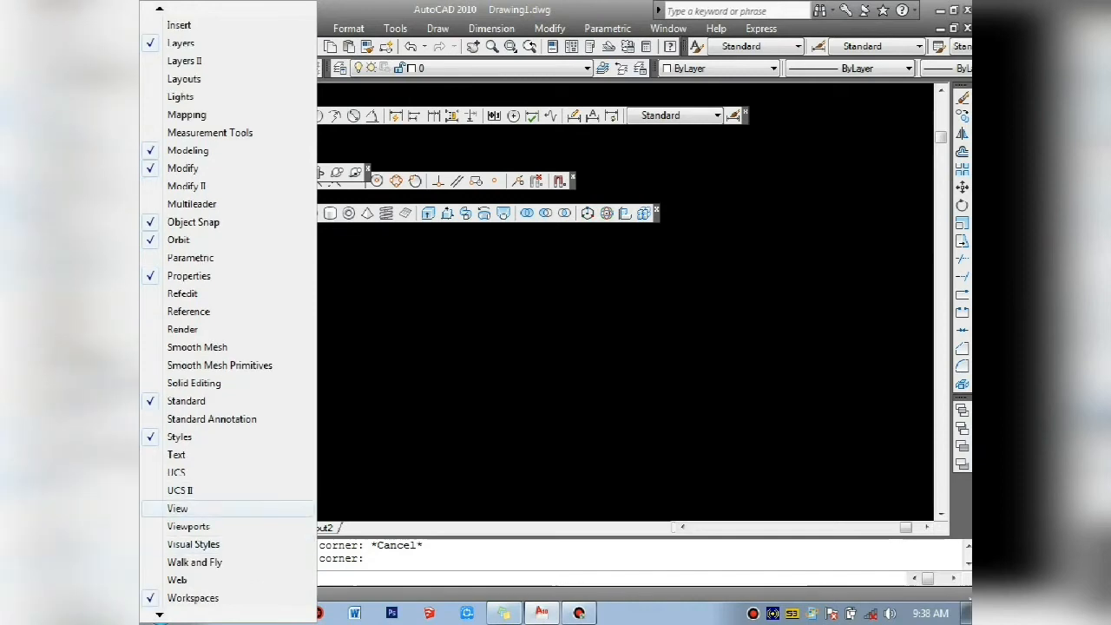
pyautogui.click(178, 508)
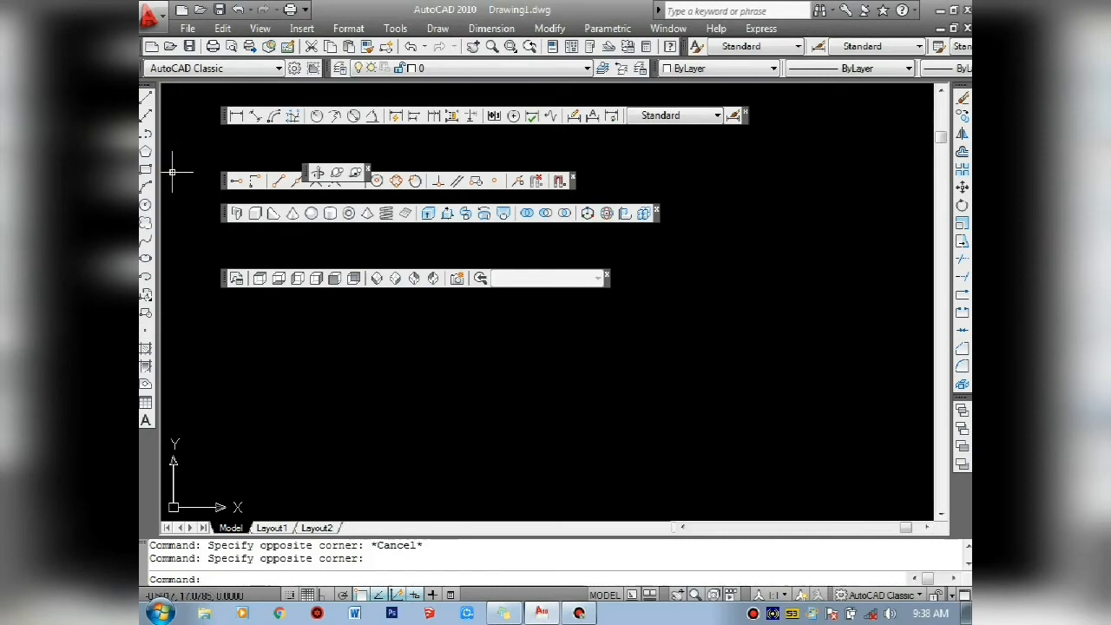
# - Show the Visual Styles toolbar in the workspace
pyautogui.rightClick(146, 115)
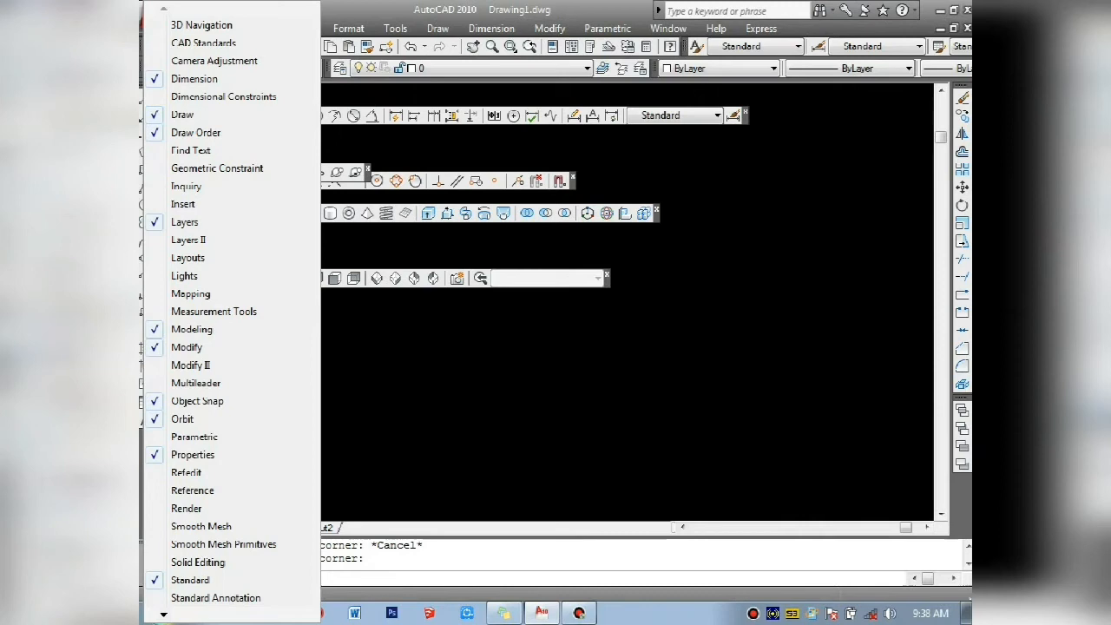
pyautogui.moveTo(163, 615)
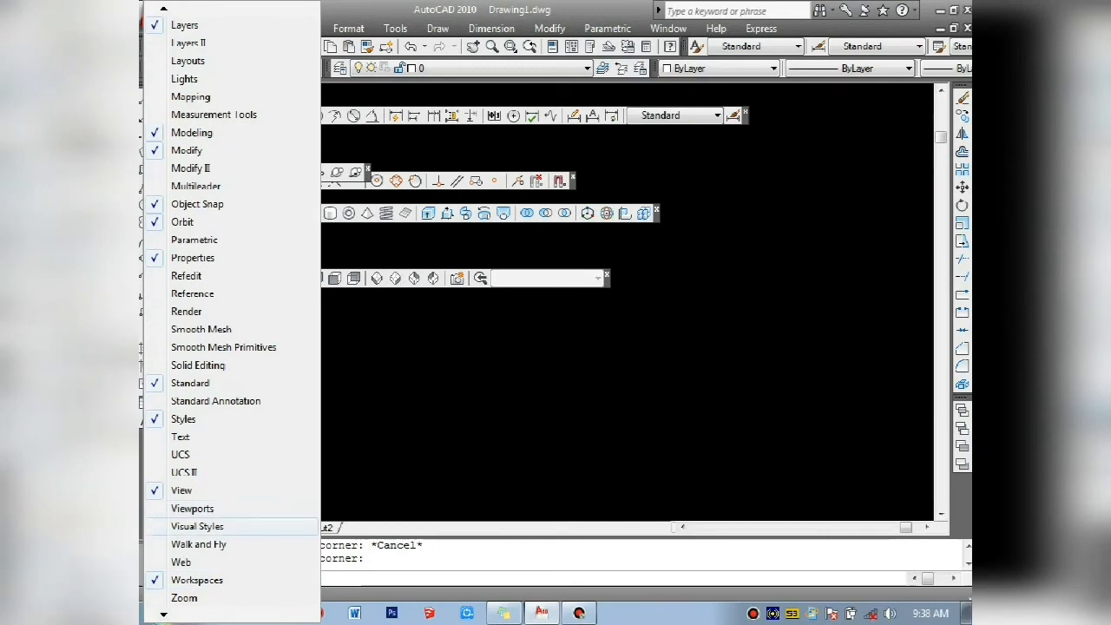
pyautogui.click(197, 526)
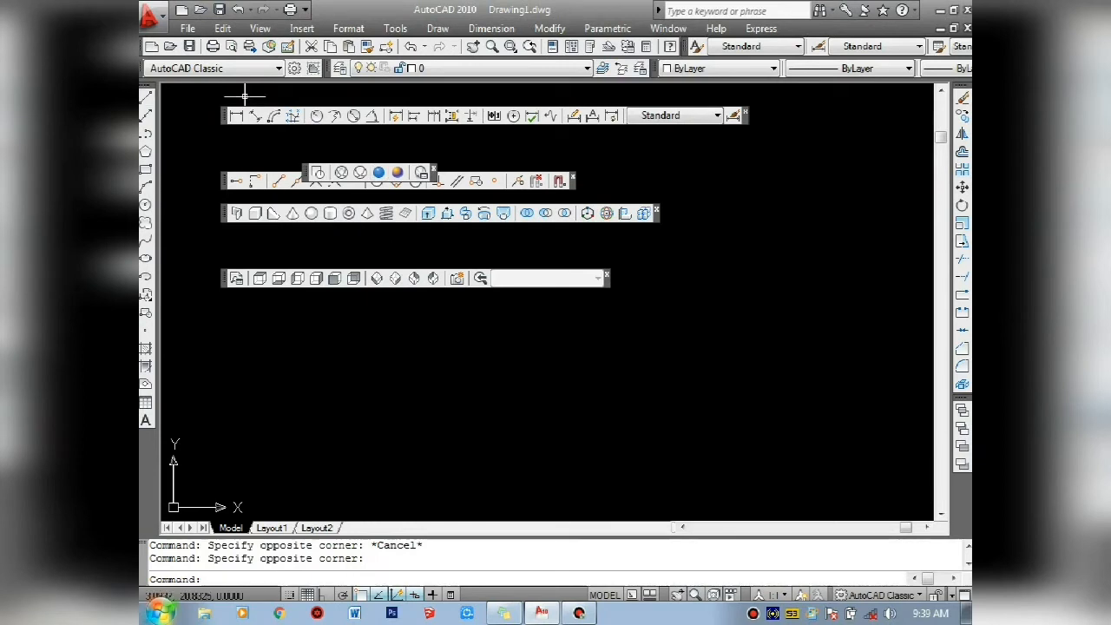
# - Show the UCS toolbar in the workspace
pyautogui.rightClick(145, 401)
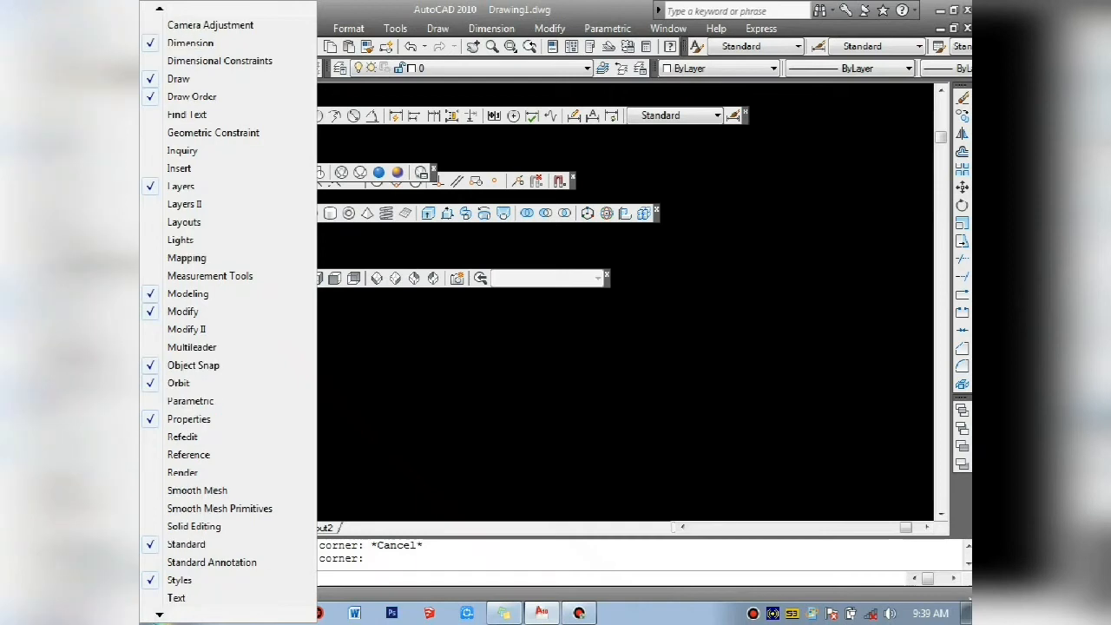
pyautogui.scroll(-1, 227, 312)
pyautogui.scroll(-5, 228, 312)
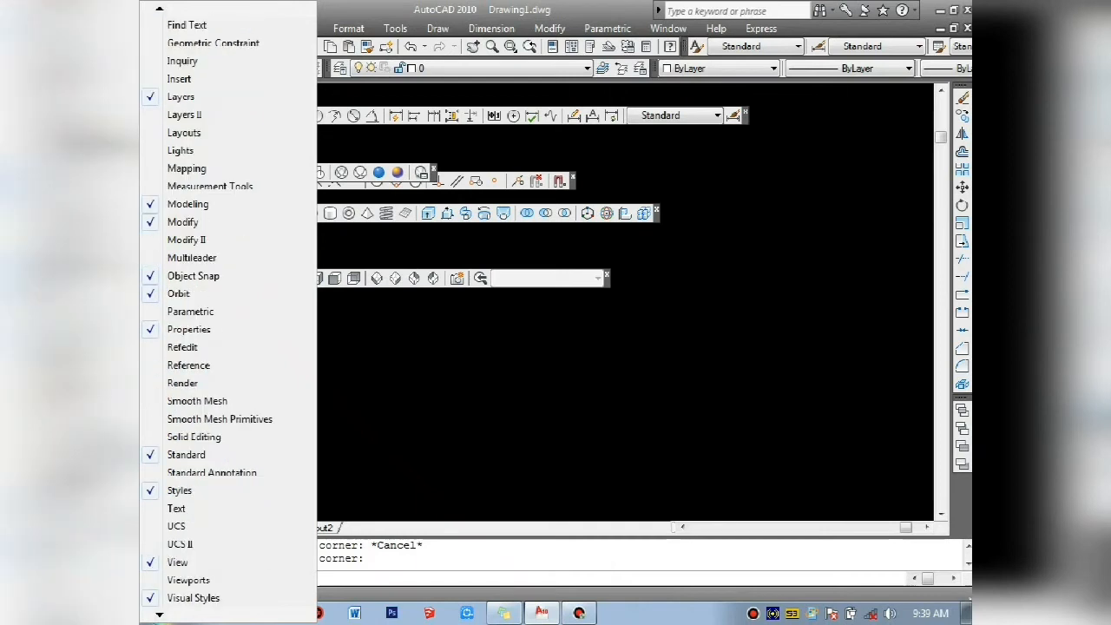
pyautogui.scroll(-3, 228, 313)
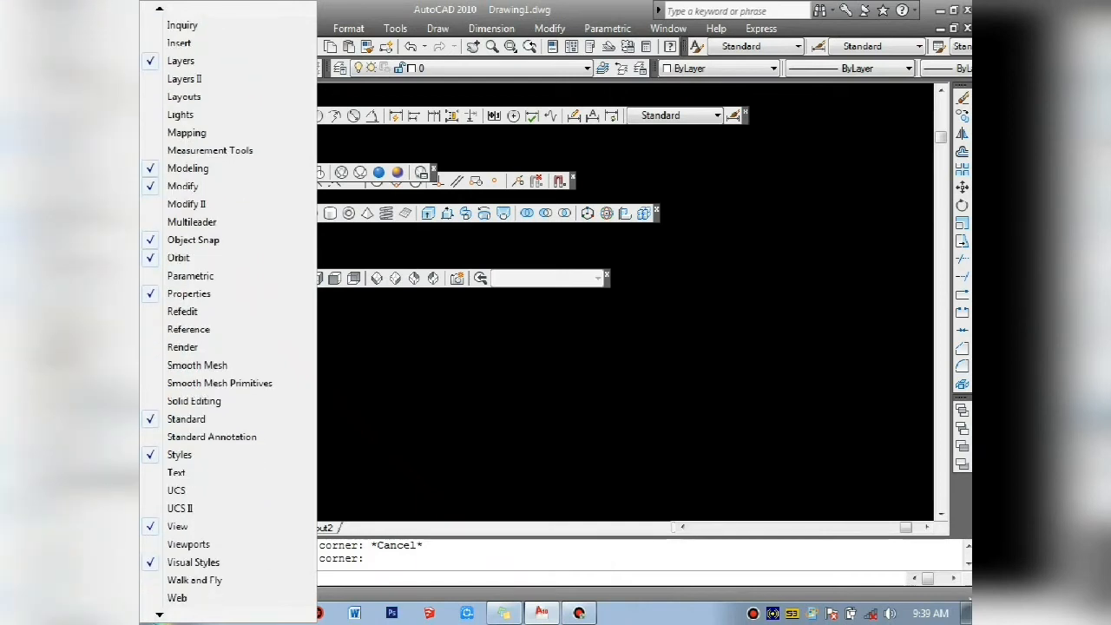
pyautogui.scroll(-2, 227, 313)
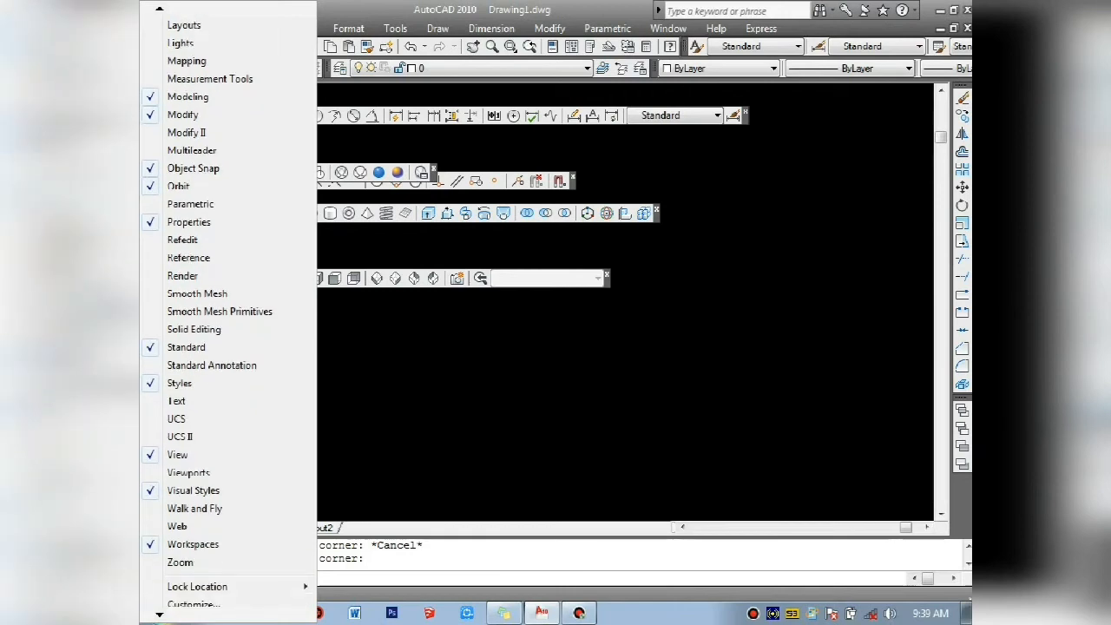
pyautogui.scroll(-1, 227, 312)
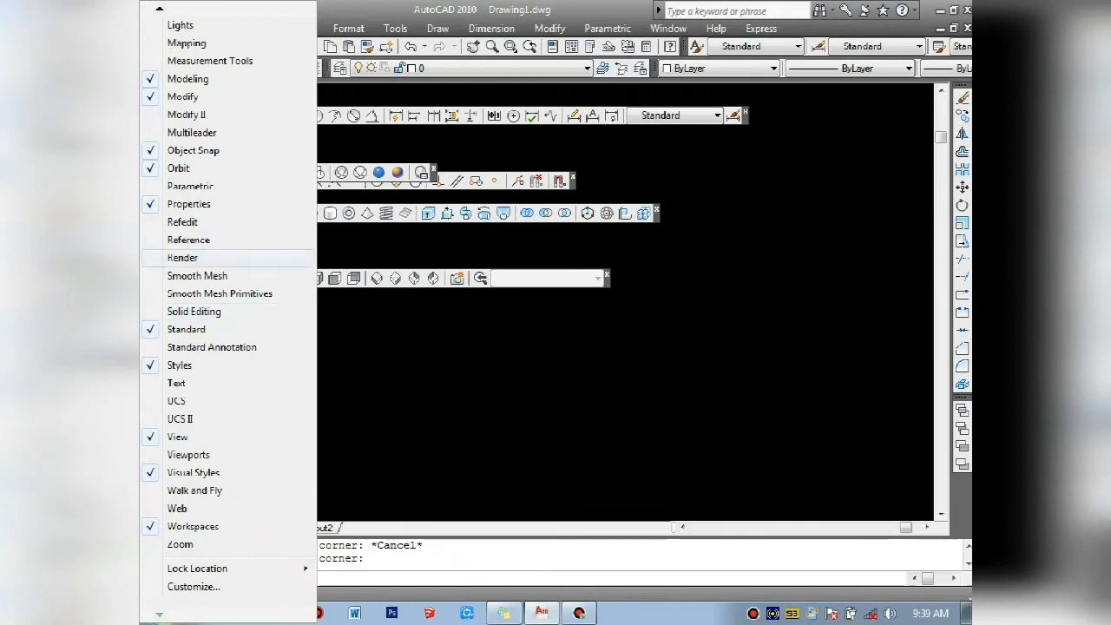
pyautogui.click(178, 400)
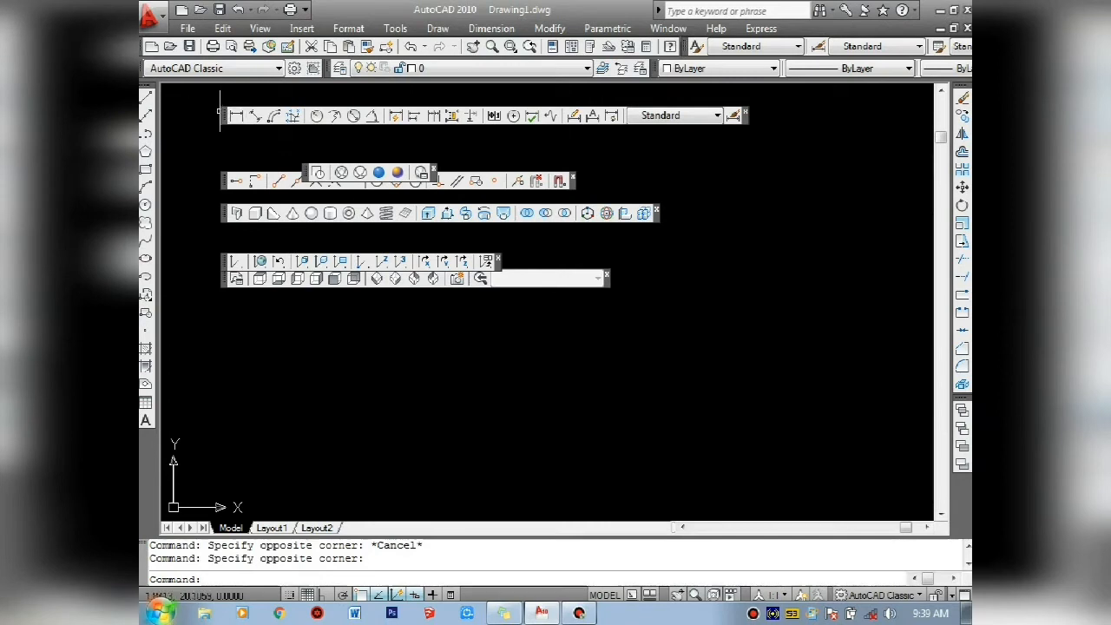
# - Dock the Dimension and Modeling toolbars beside Draw, the Object Snap toolbar beside Modify, and the UCS toolbar below the Workspaces toolbar
pyautogui.moveTo(219, 111)
pyautogui.mouseDown()
pyautogui.moveTo(167, 113)
pyautogui.moveTo(169, 97)
pyautogui.mouseUp()
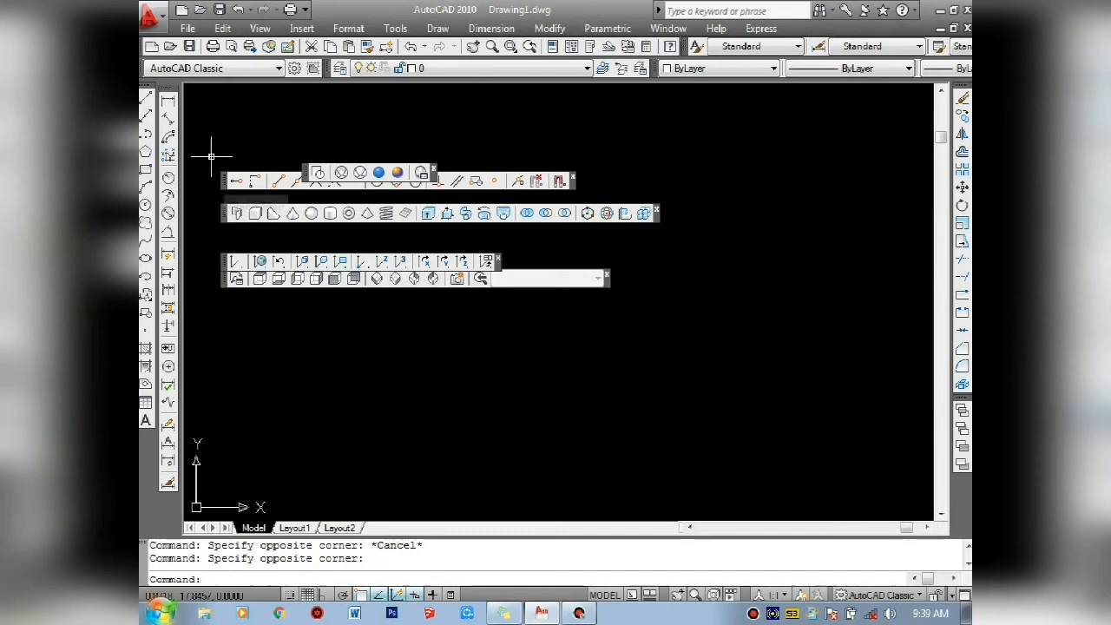
pyautogui.moveTo(224, 180); pyautogui.dragTo(948, 258)
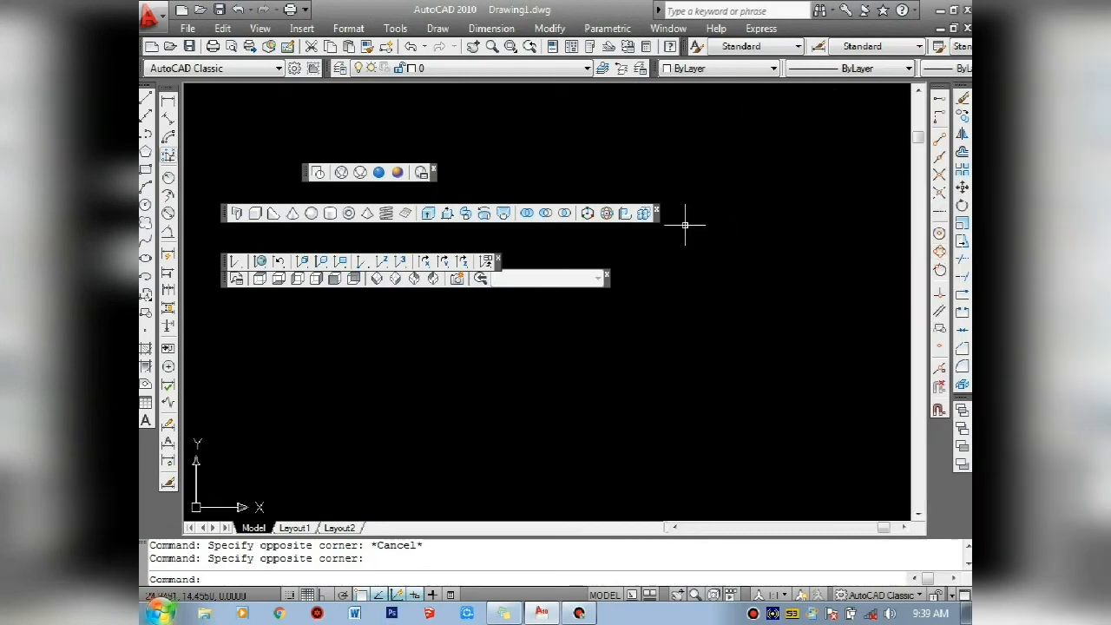
pyautogui.moveTo(218, 214); pyautogui.dragTo(242, 216)
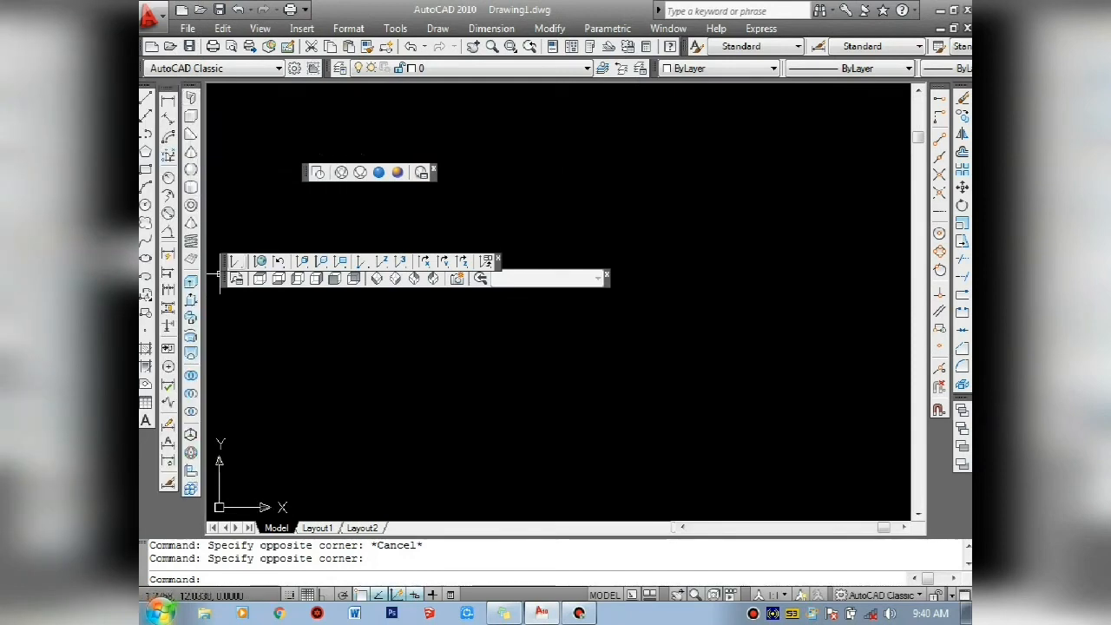
pyautogui.moveTo(226, 254); pyautogui.dragTo(222, 86)
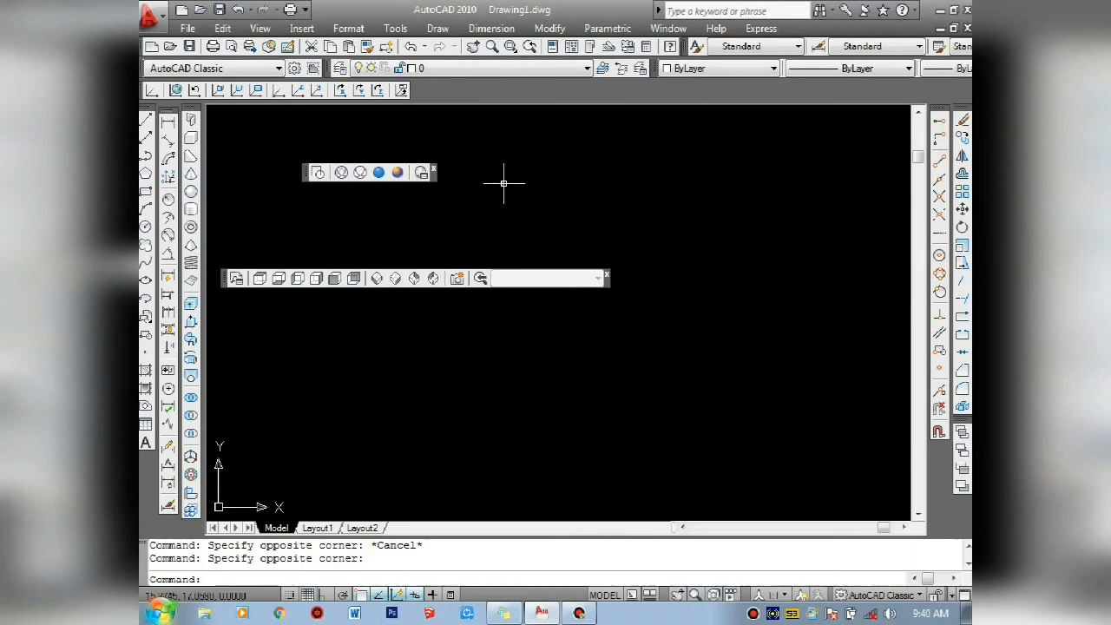
# - Close the floating Visual Styles and Orbit toolbars
pyautogui.click(433, 167)
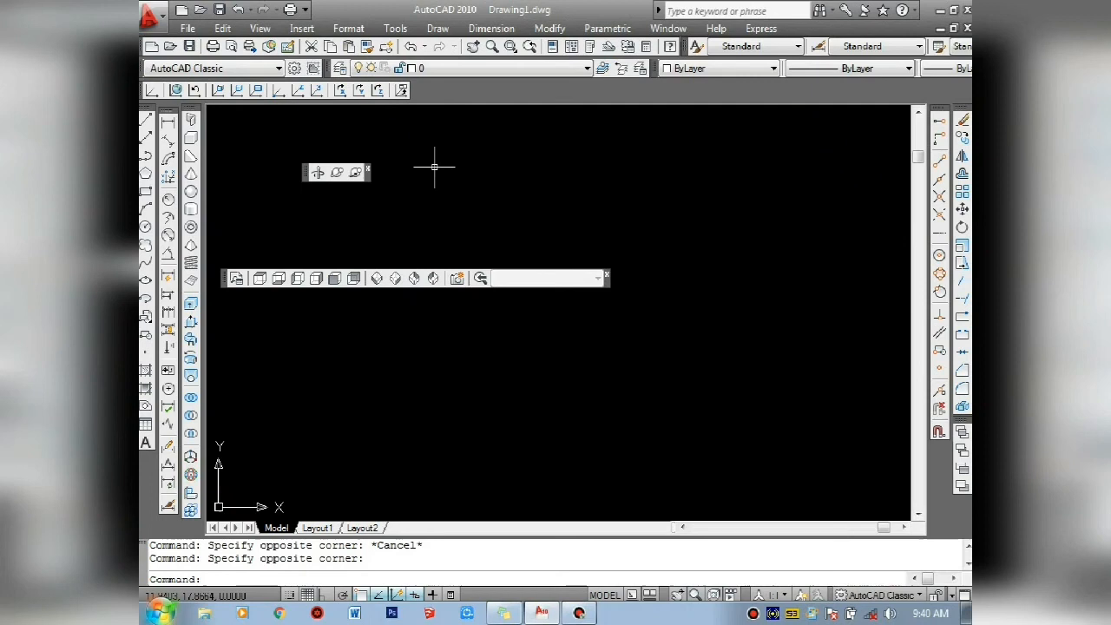
pyautogui.click(368, 171)
pyautogui.click(519, 228)
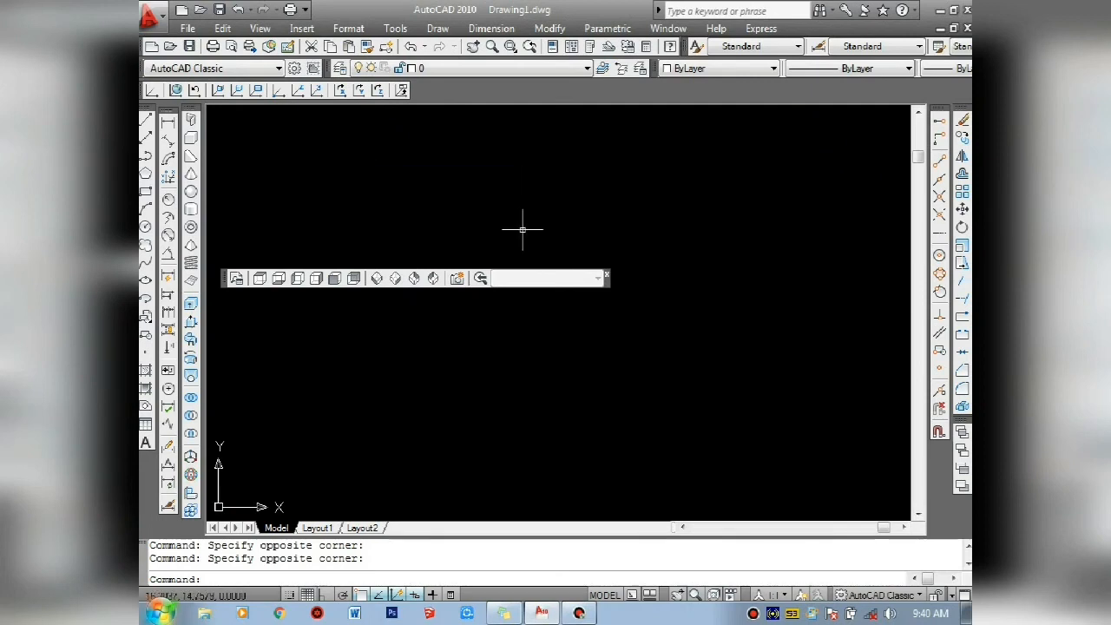